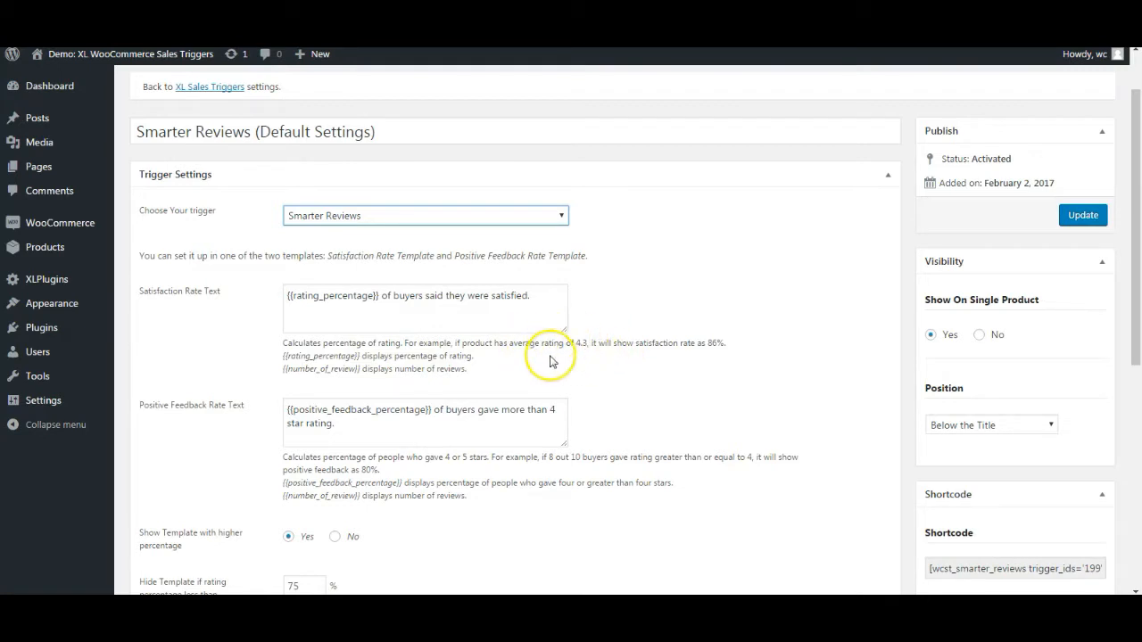
- Examine the example calculations explained under the Satisfaction Rate Text and Positive Feedback Rate Text fields
left_click_drag(575, 344, 587, 345)
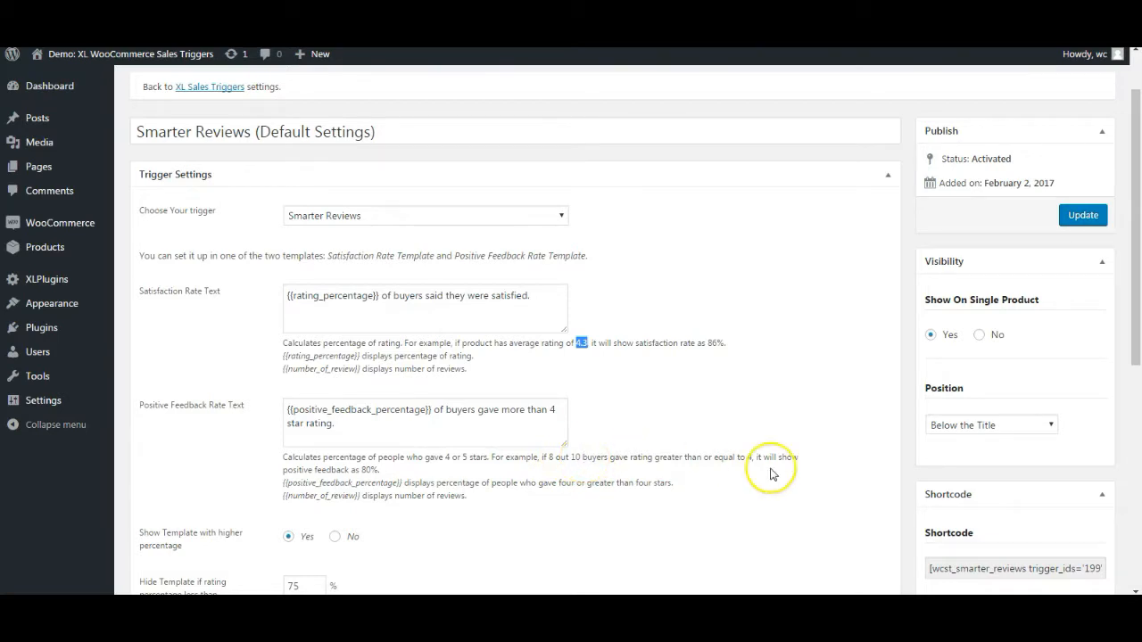
left_click(373, 469)
double_click(377, 469)
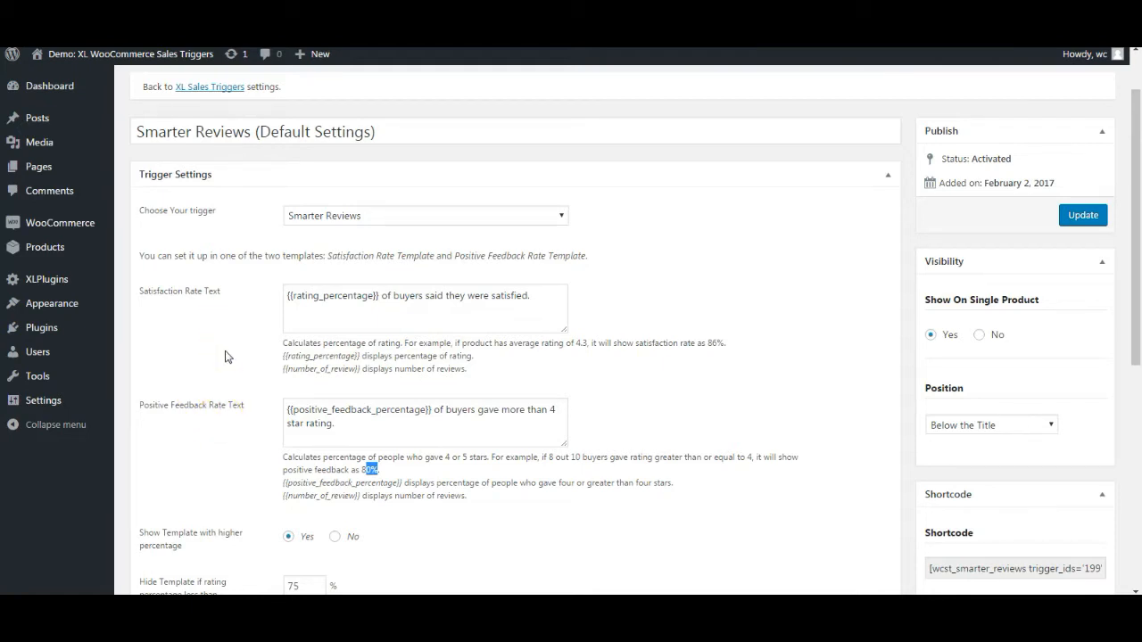
scroll(223, 410, "down", 3)
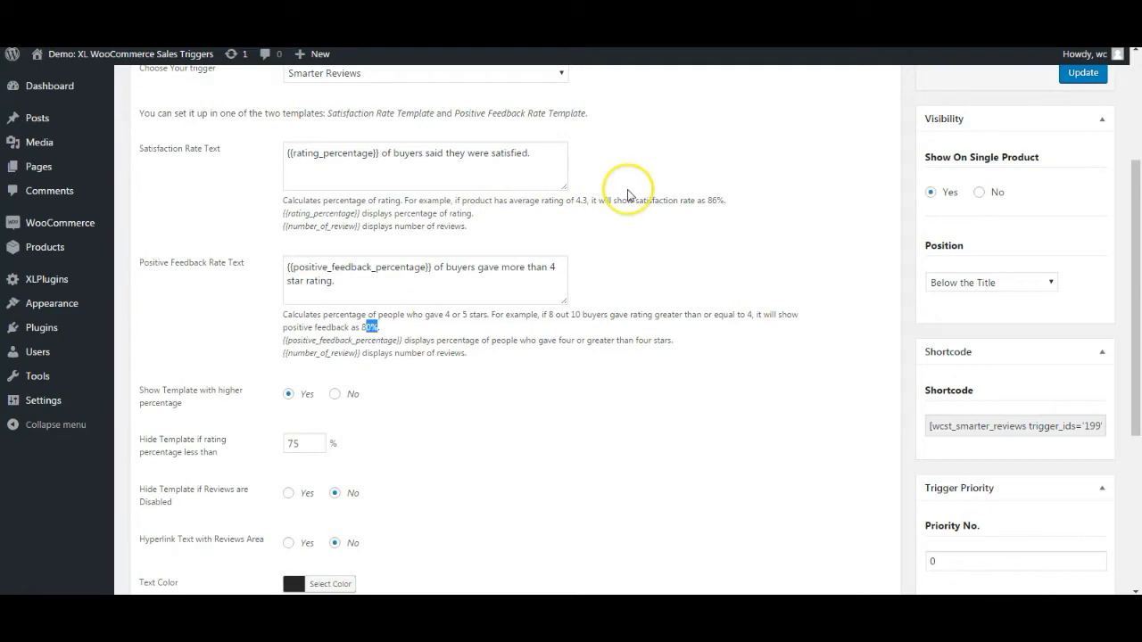
left_click(383, 323)
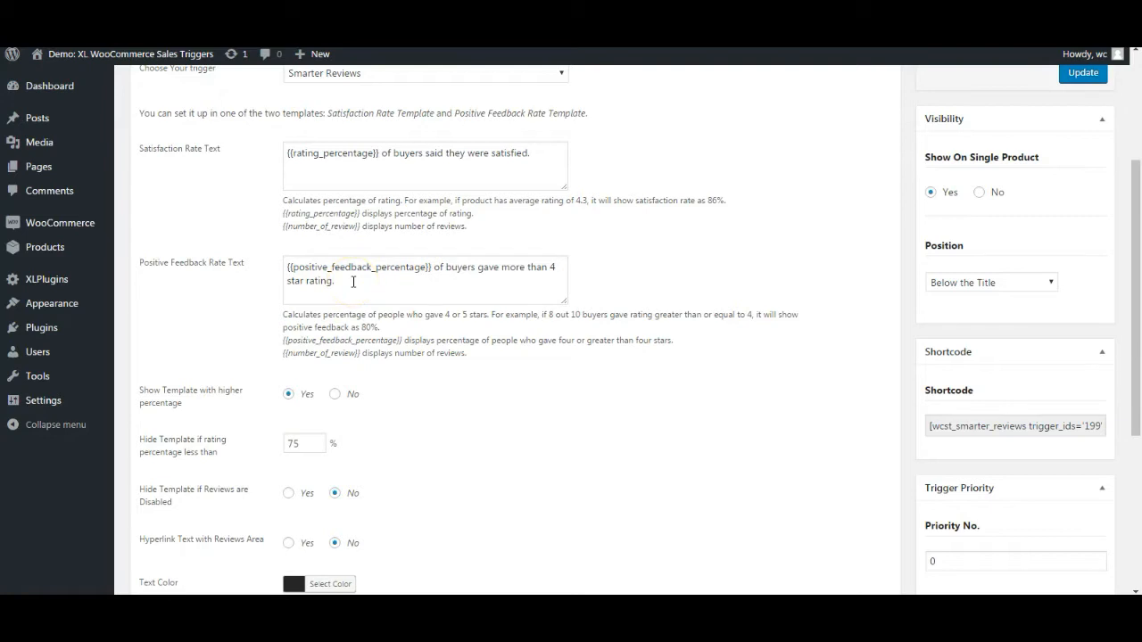
- Turn off showing the template with higher percentage to try the manual template choices, and turn it back on
left_click(335, 395)
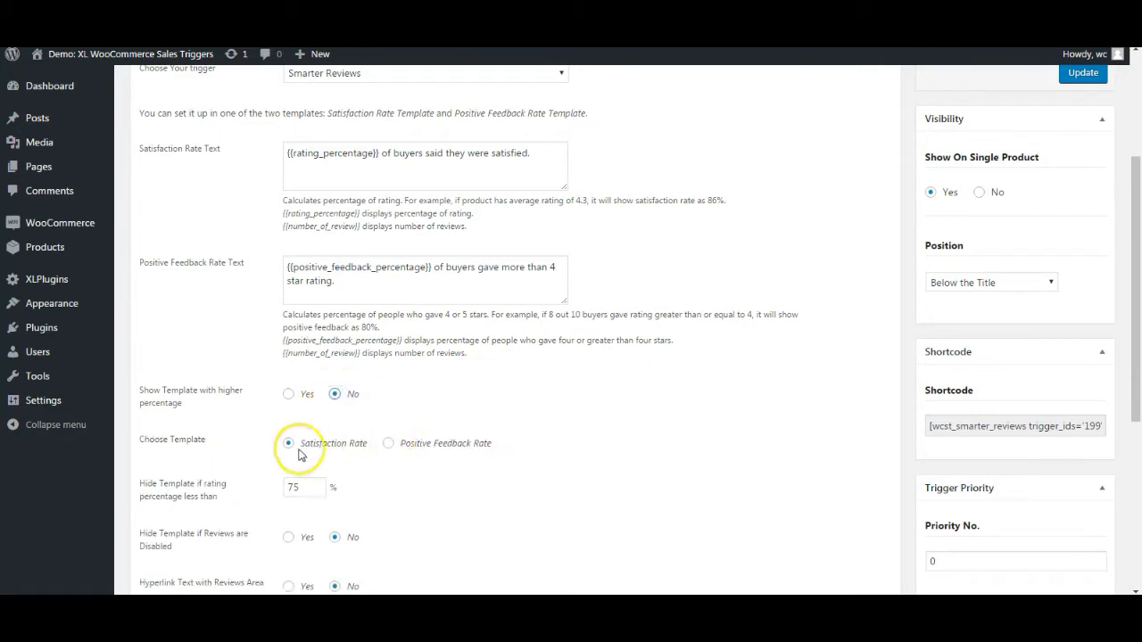
left_click(388, 444)
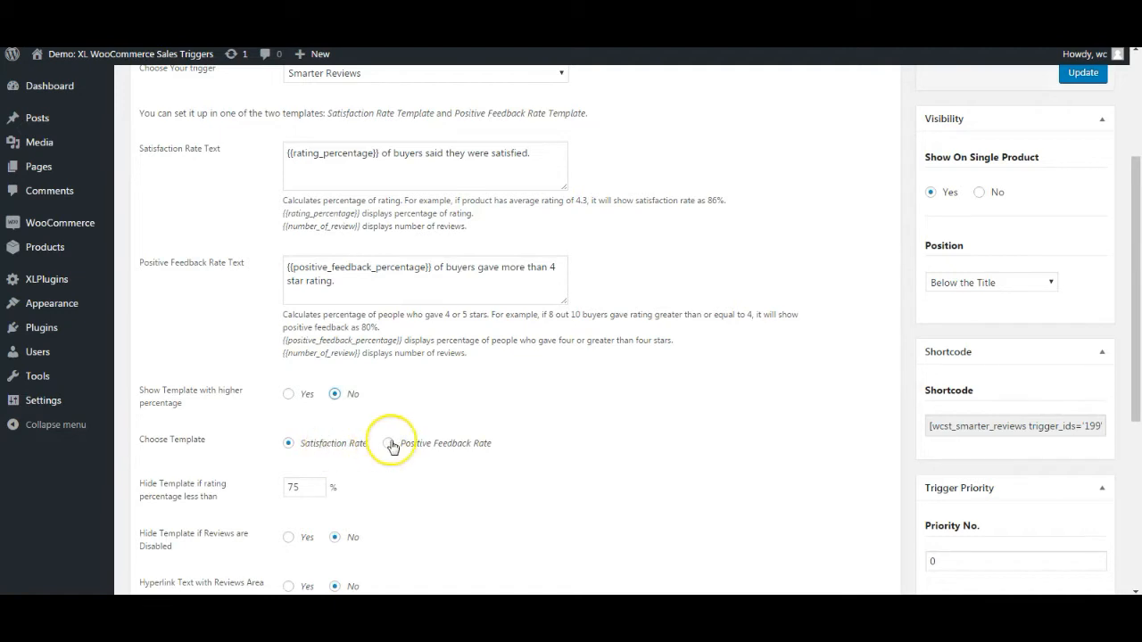
left_click(303, 444)
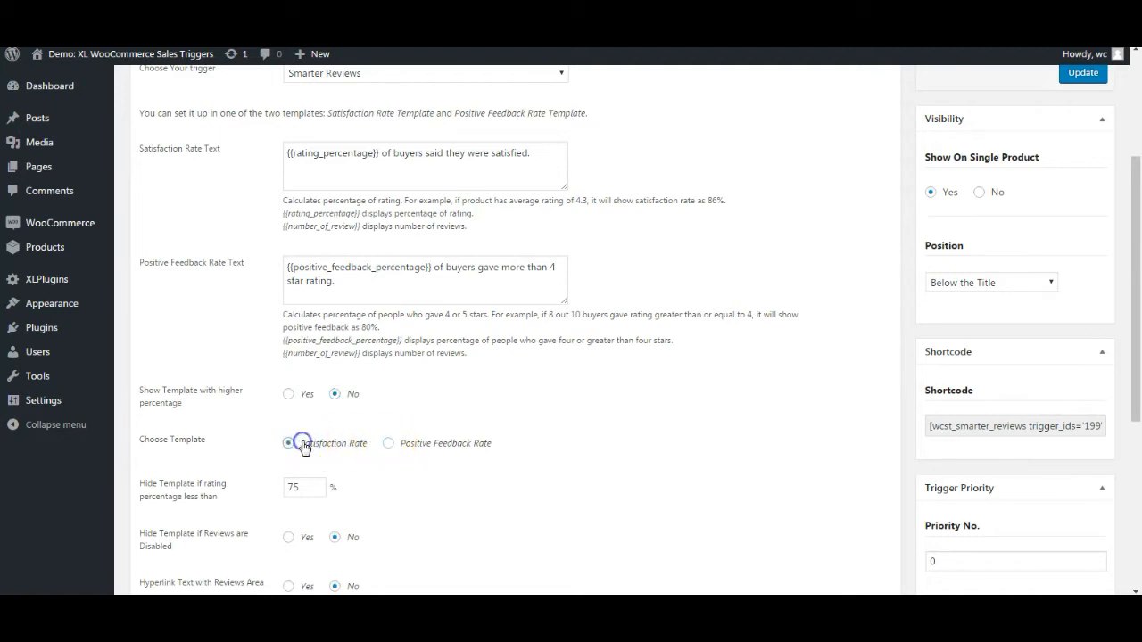
left_click(288, 393)
- Review the remaining Smarter Reviews settings, covering template hiding, review hyperlinking, text color, font size and rules
scroll(450, 401, "down", 1)
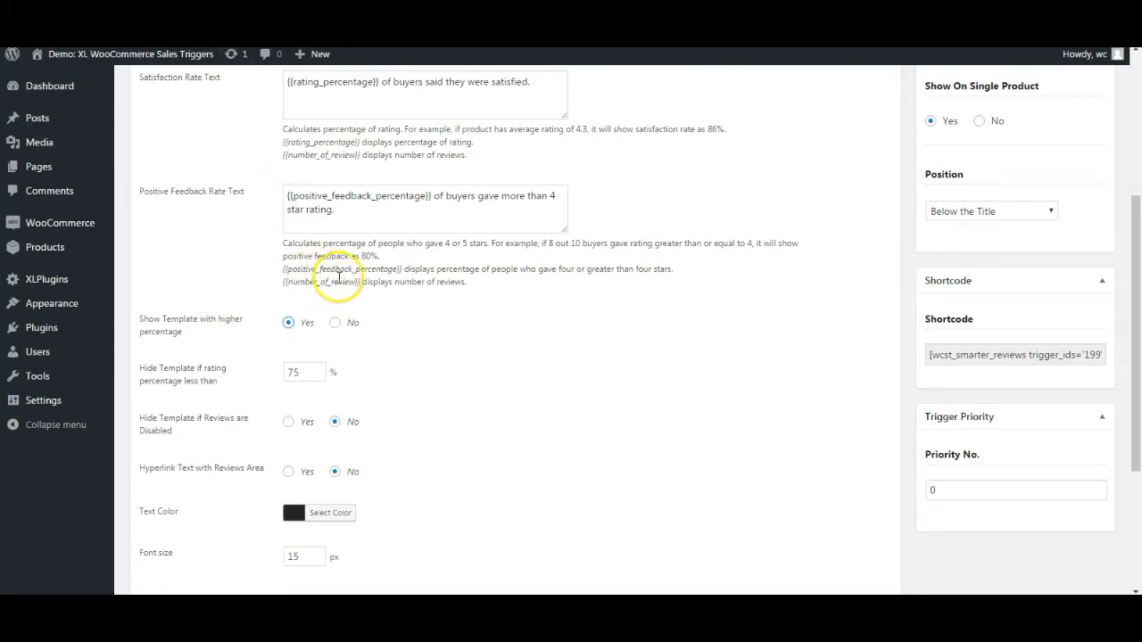
scroll(339, 276, "down", 2)
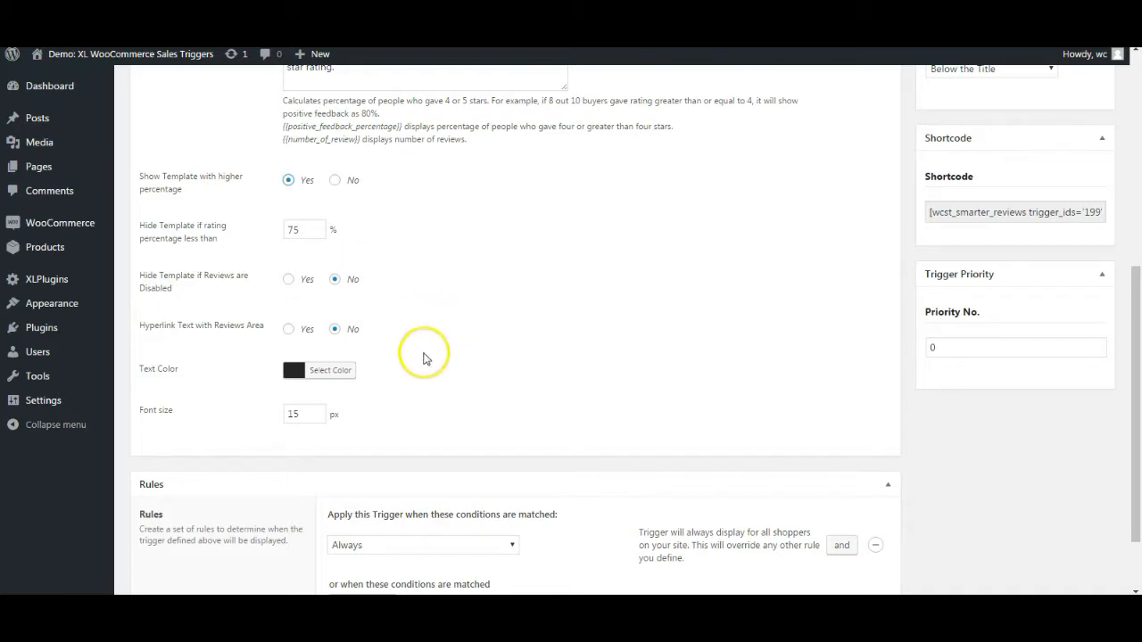
scroll(413, 362, "up", 3)
scroll(413, 363, "down", 4)
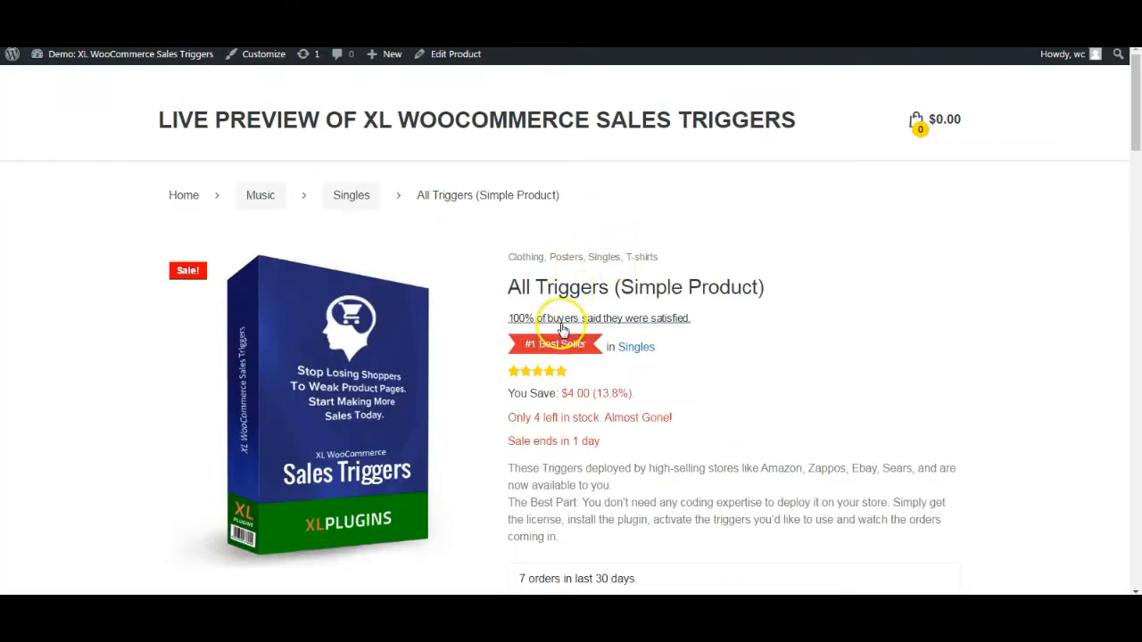
- Follow the buyer satisfaction text on the All Triggers (Simple Product) page to the customer reviews and look through them
left_click(562, 326)
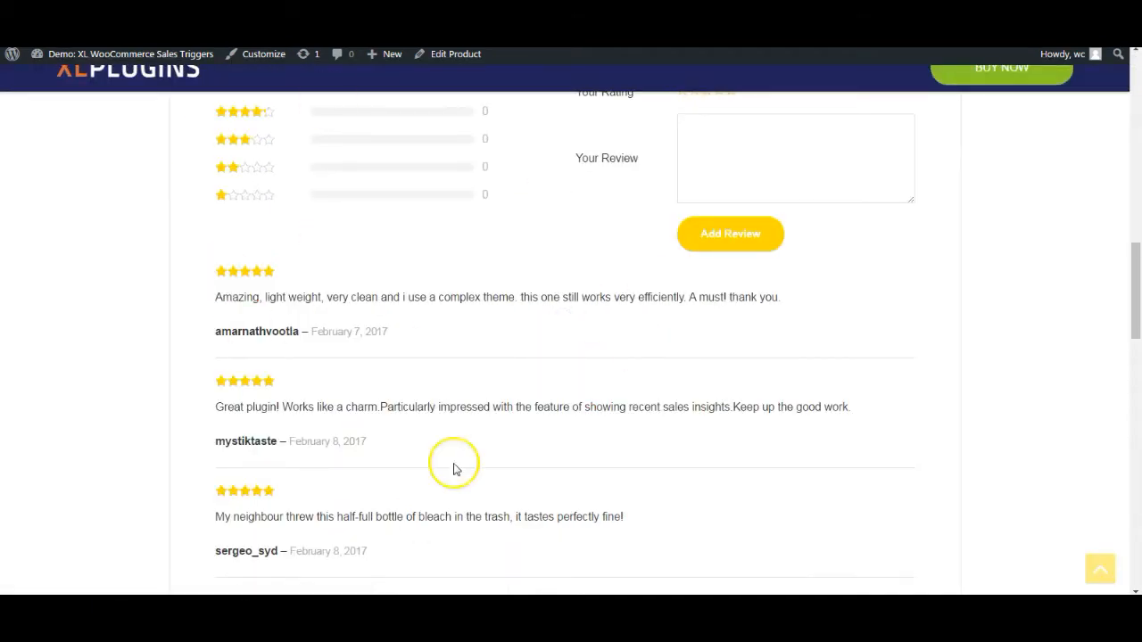
scroll(346, 427, "down", 3)
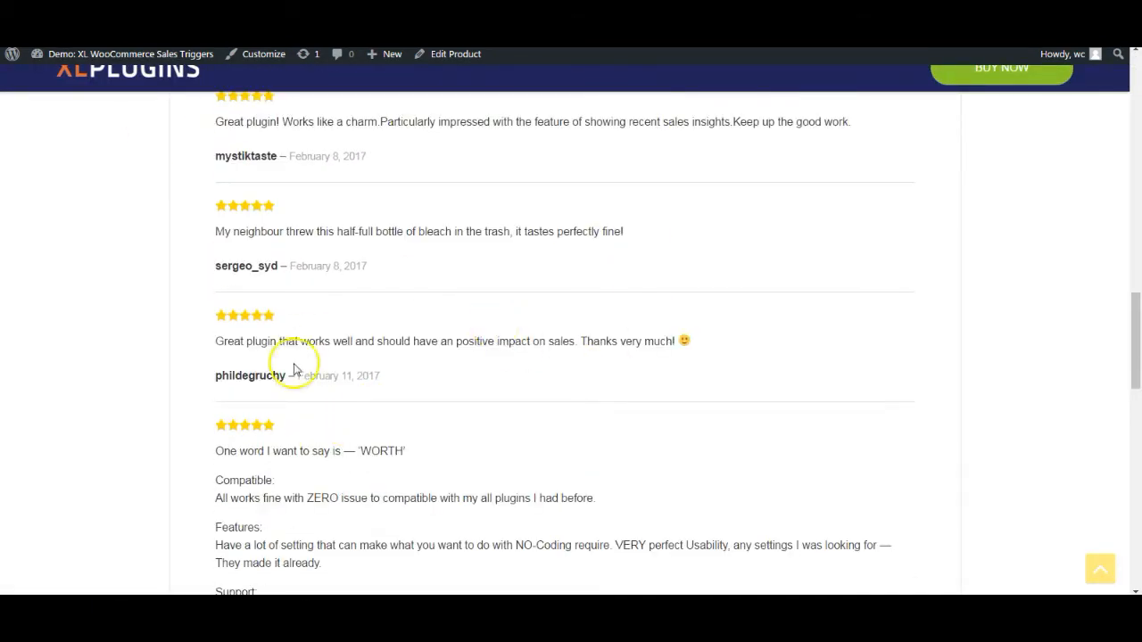
scroll(285, 379, "up", 5)
scroll(272, 393, "up", 10)
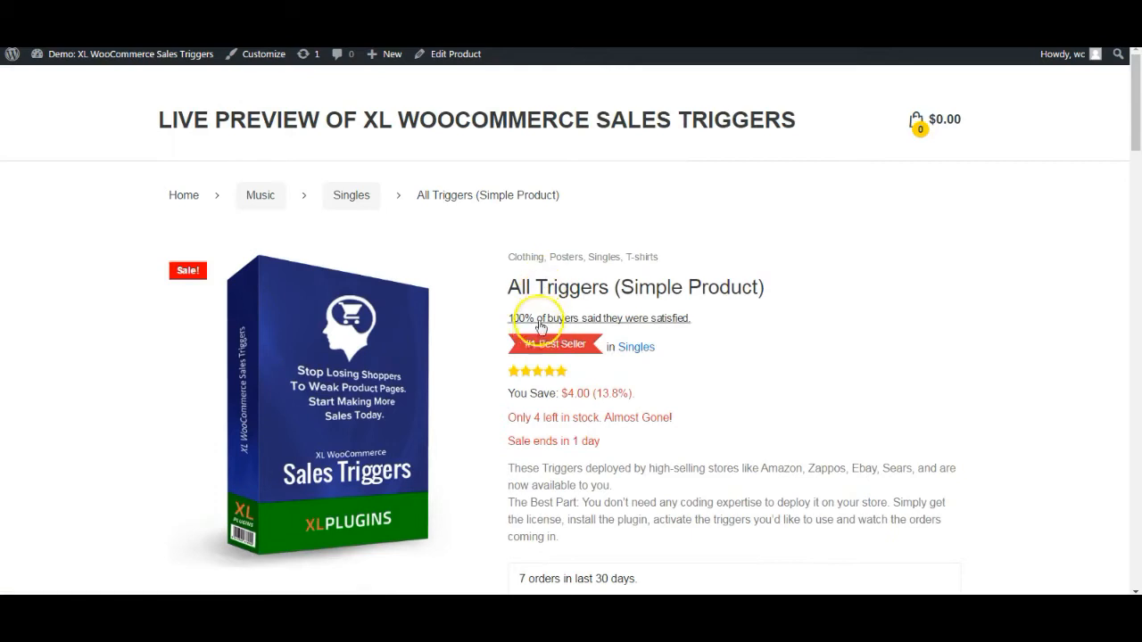
left_click(541, 323)
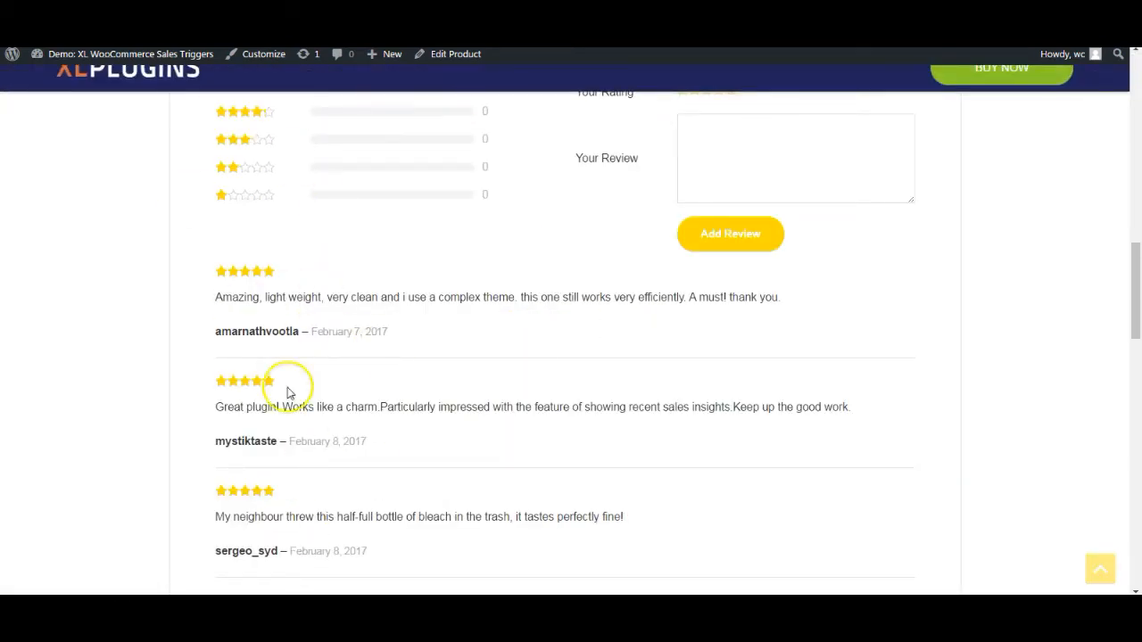
scroll(285, 383, "down", 5)
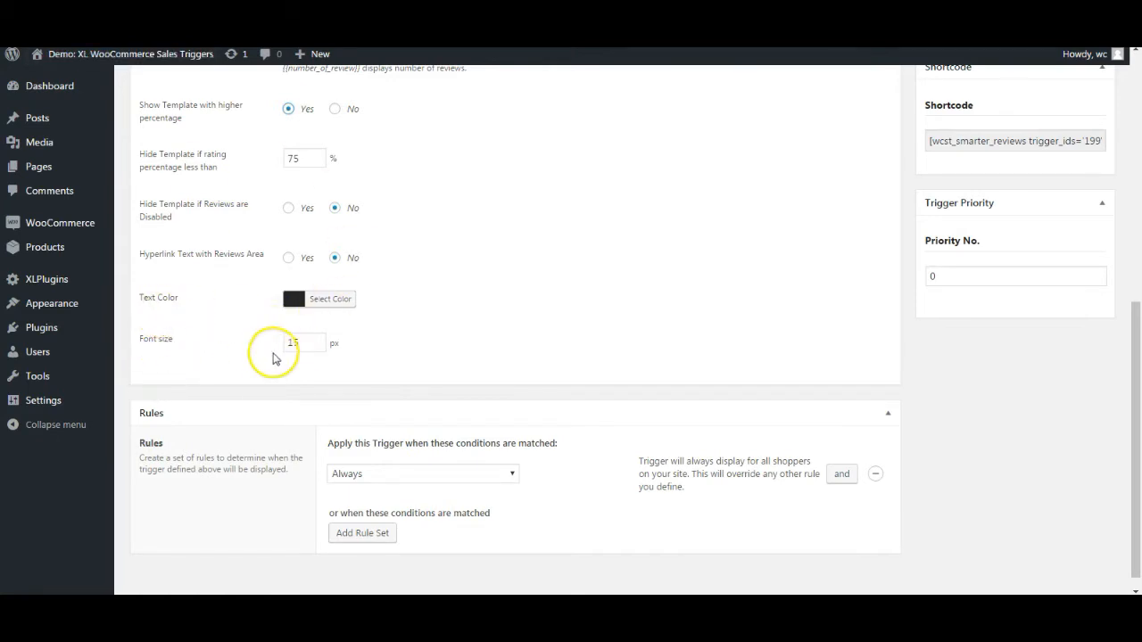
- Recheck the Smarter Reviews template-hiding and hyperlink settings, and return to the top of the live product page
scroll(263, 357, "up", 6)
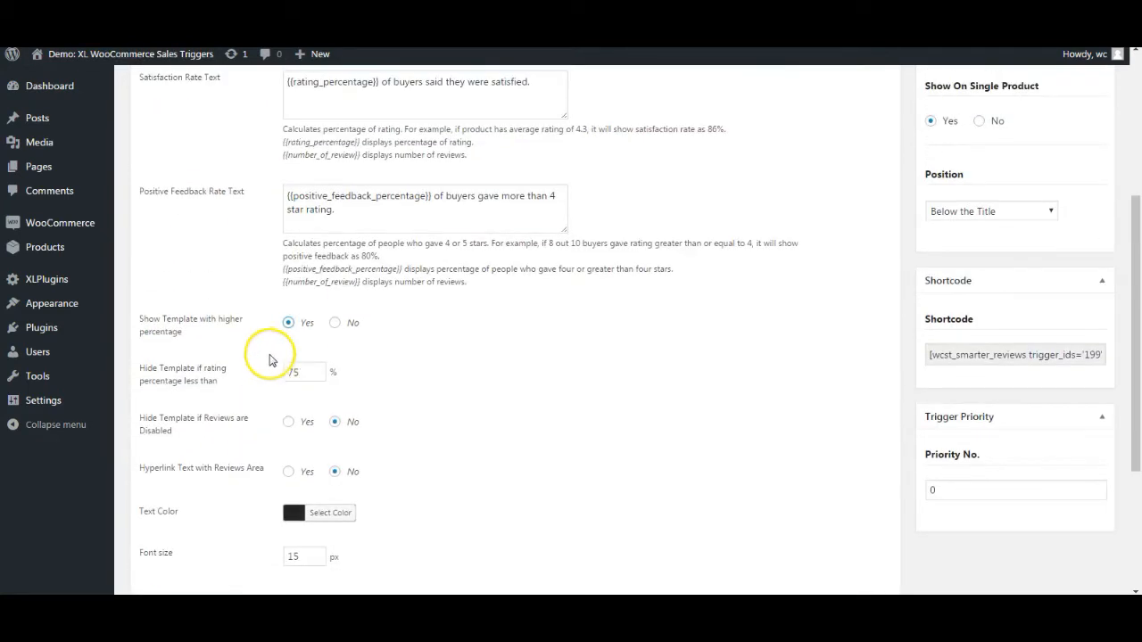
scroll(271, 362, "down", 1)
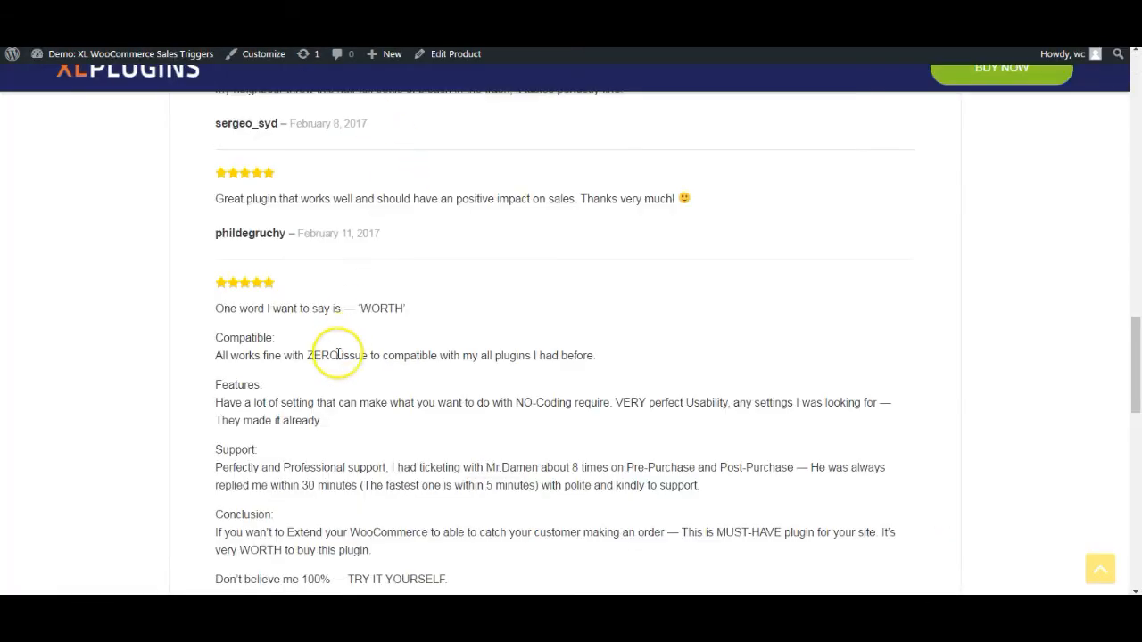
scroll(337, 357, "up", 4)
scroll(337, 357, "up", 10)
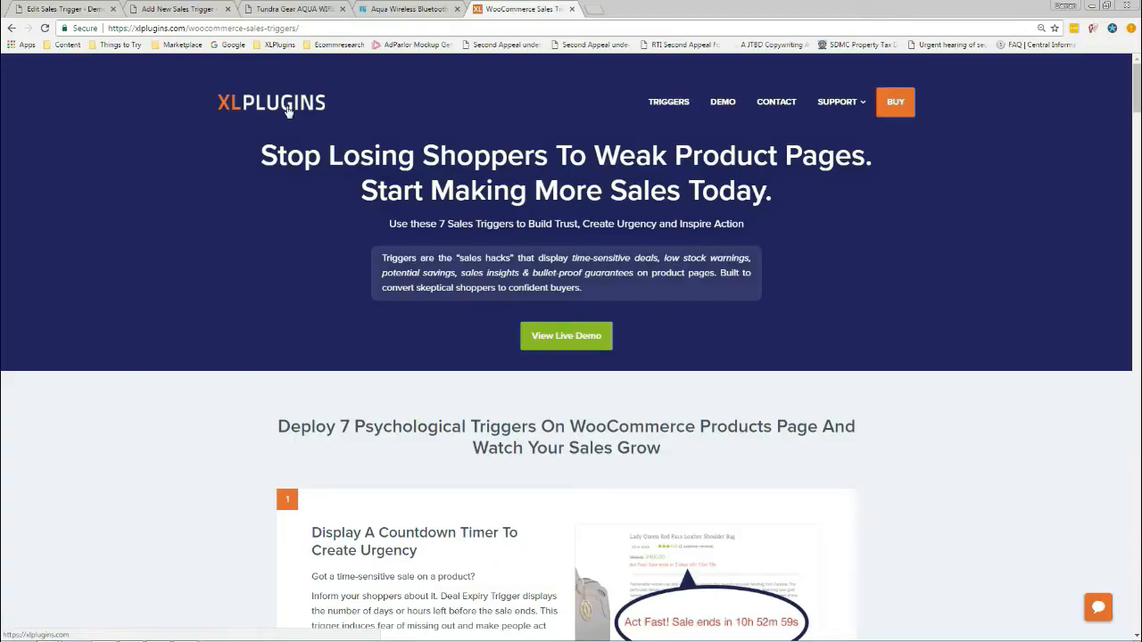
- Read through the descriptions of the seven psychological triggers on the XLPlugins WooCommerce Sales Triggers page, from countdown timer to best sellers
scroll(369, 331, "down", 3)
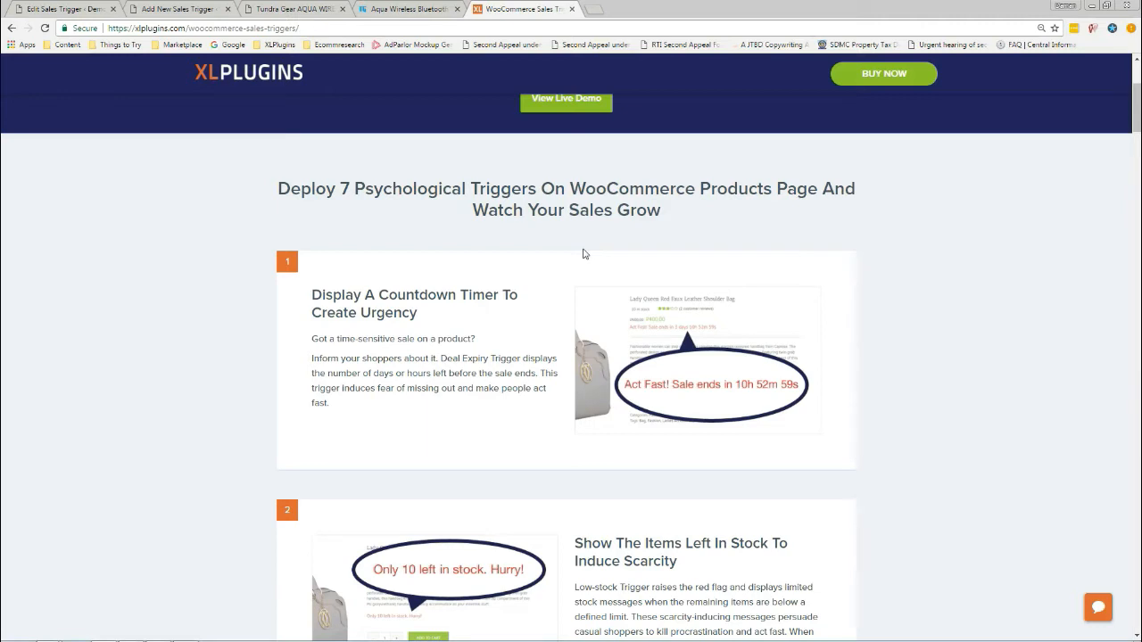
scroll(584, 254, "down", 2)
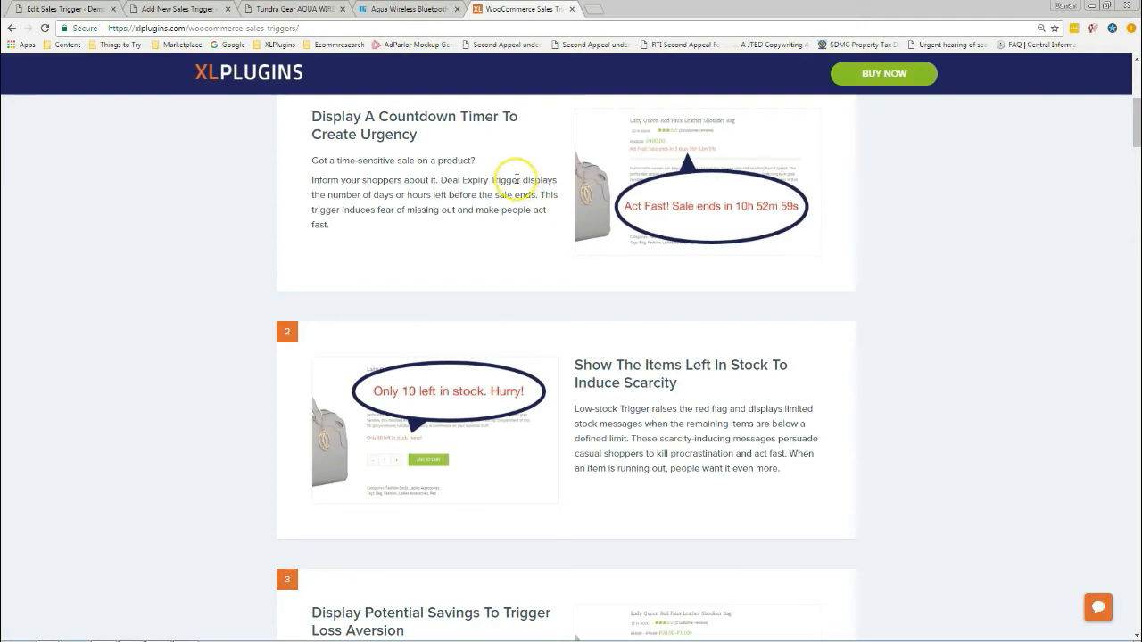
scroll(455, 249, "down", 1)
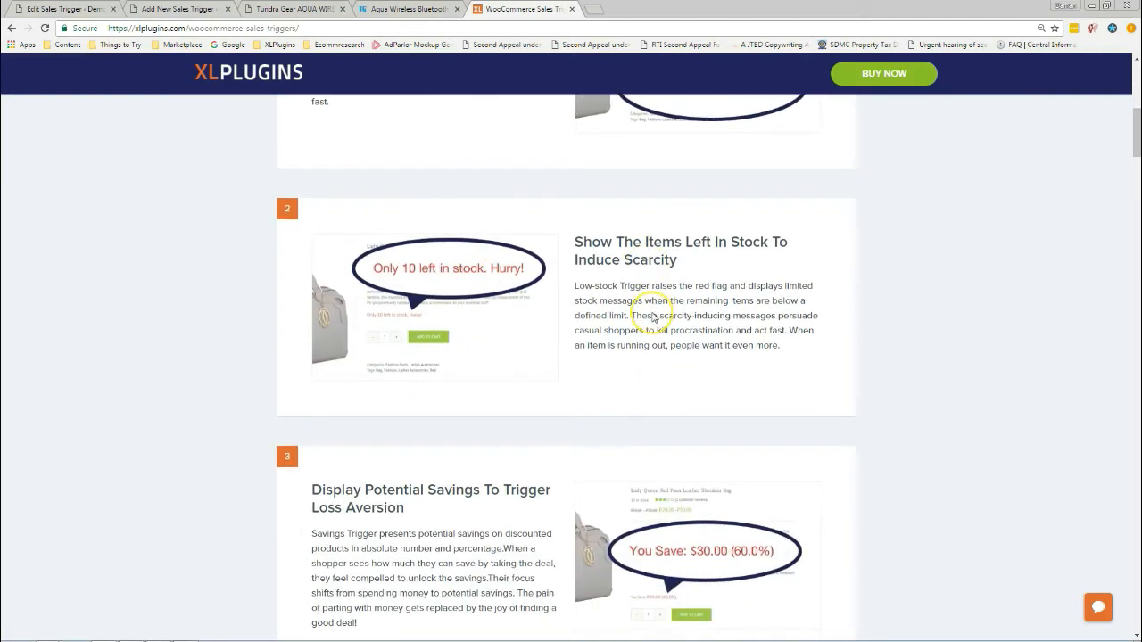
scroll(648, 304, "down", 2)
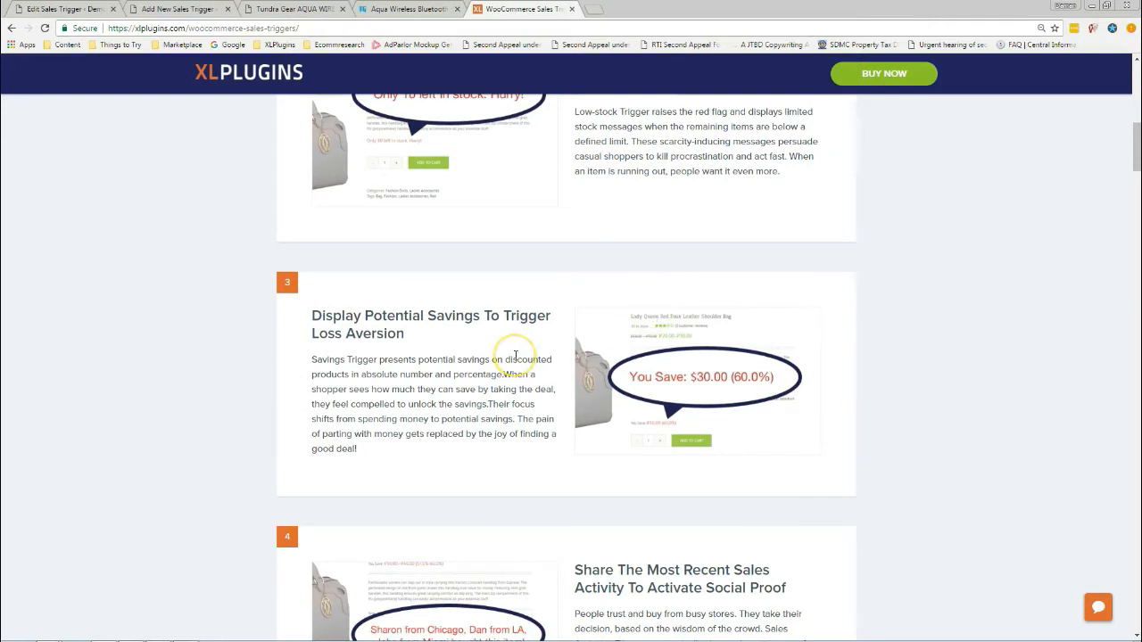
scroll(516, 355, "down", 1)
scroll(515, 360, "down", 1)
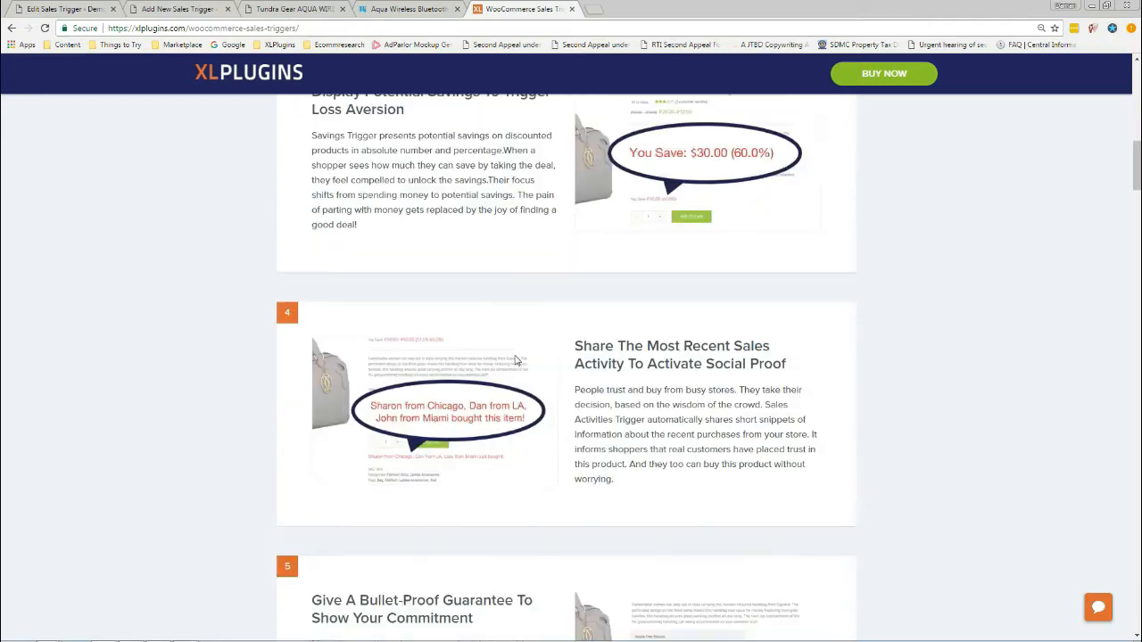
scroll(515, 361, "down", 2)
scroll(511, 297, "up", 1)
scroll(511, 297, "up", 1)
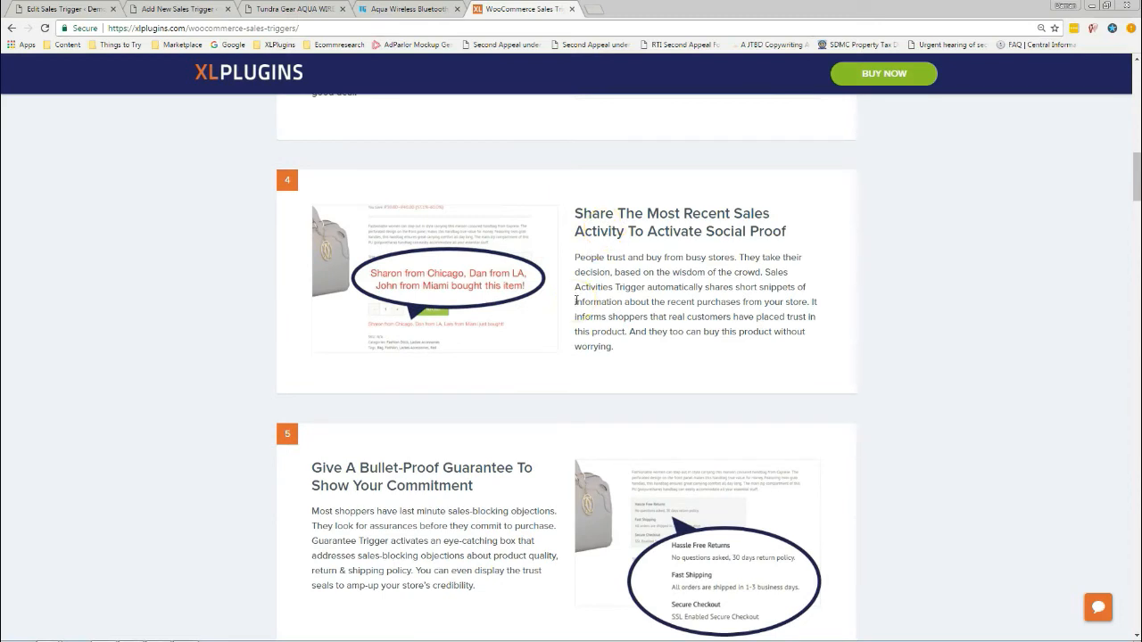
scroll(576, 300, "down", 3)
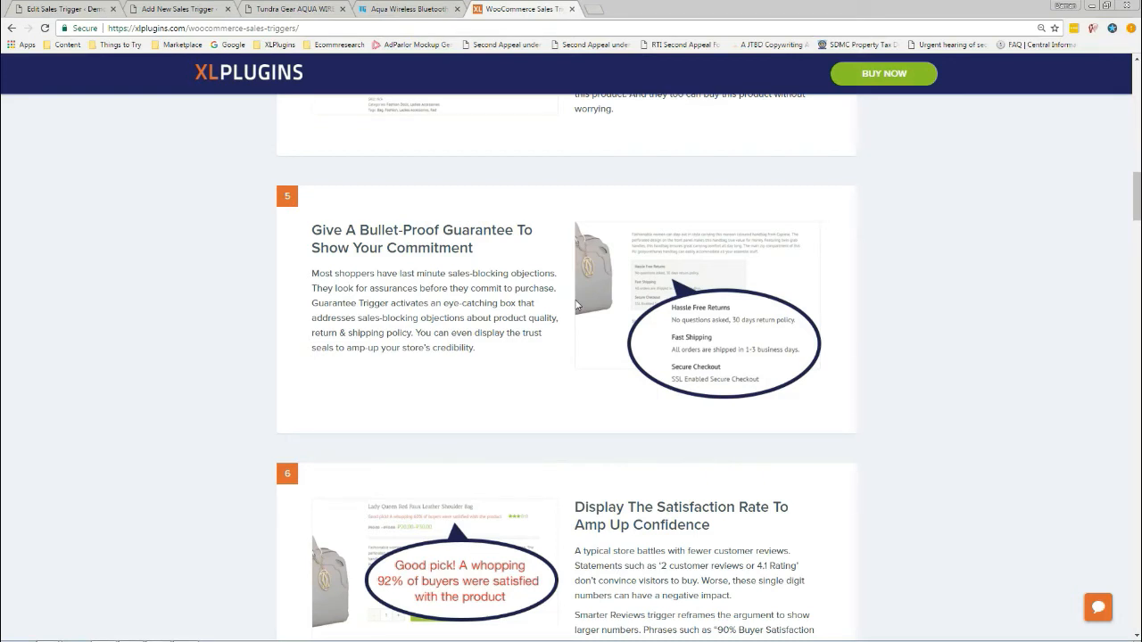
scroll(575, 304, "down", 3)
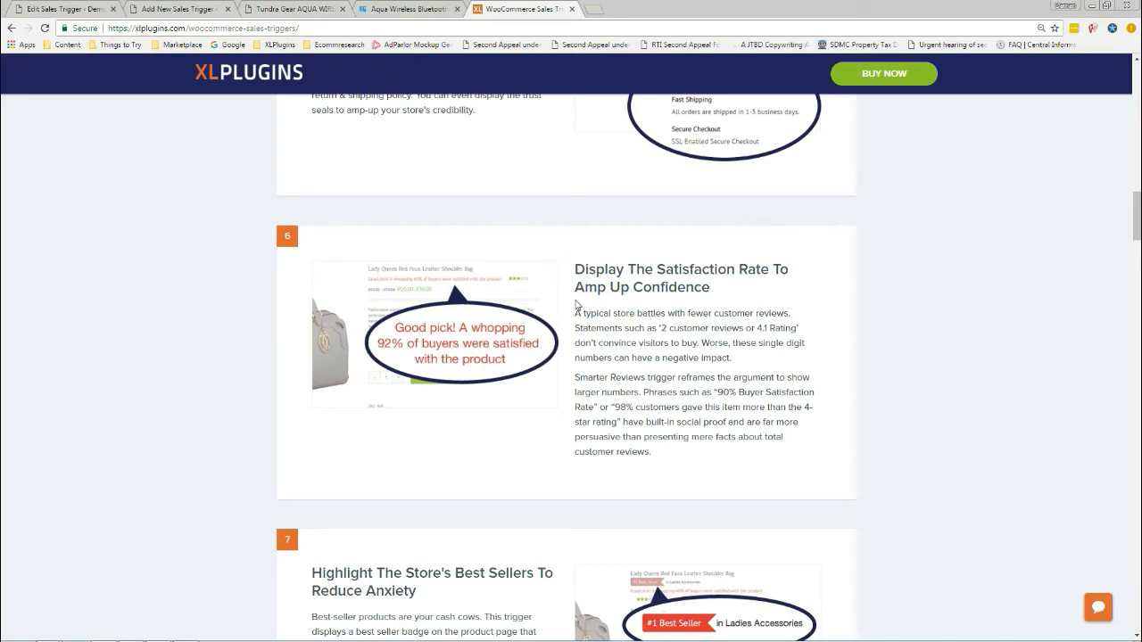
scroll(575, 306, "down", 3)
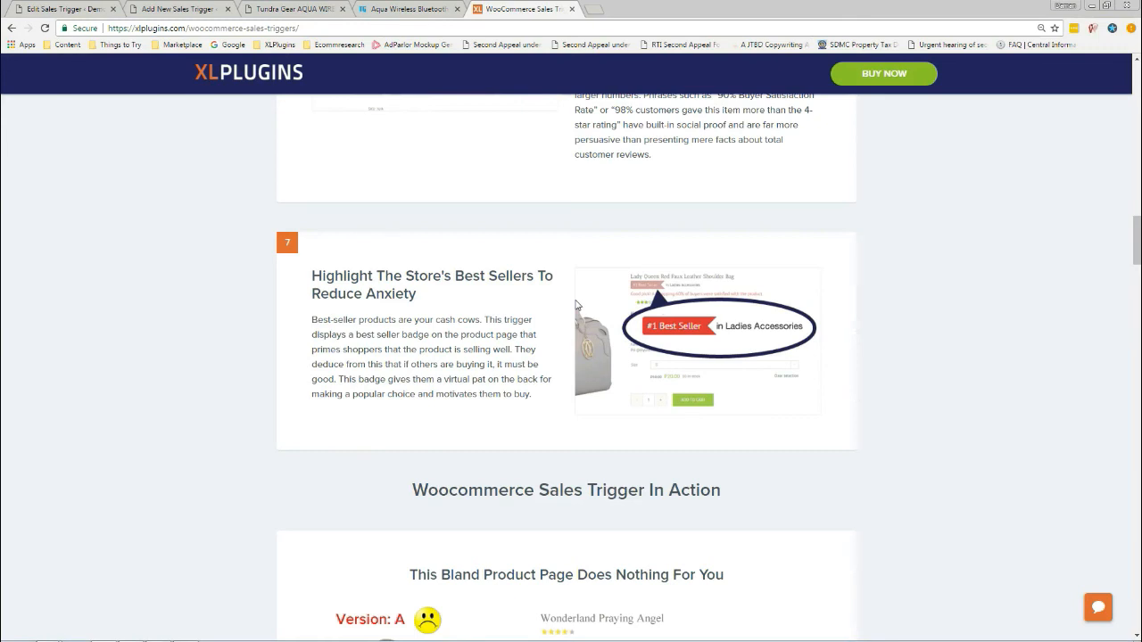
- Examine the Version A and Version B product page comparison and the feature sections of the sales triggers page
scroll(576, 305, "down", 5)
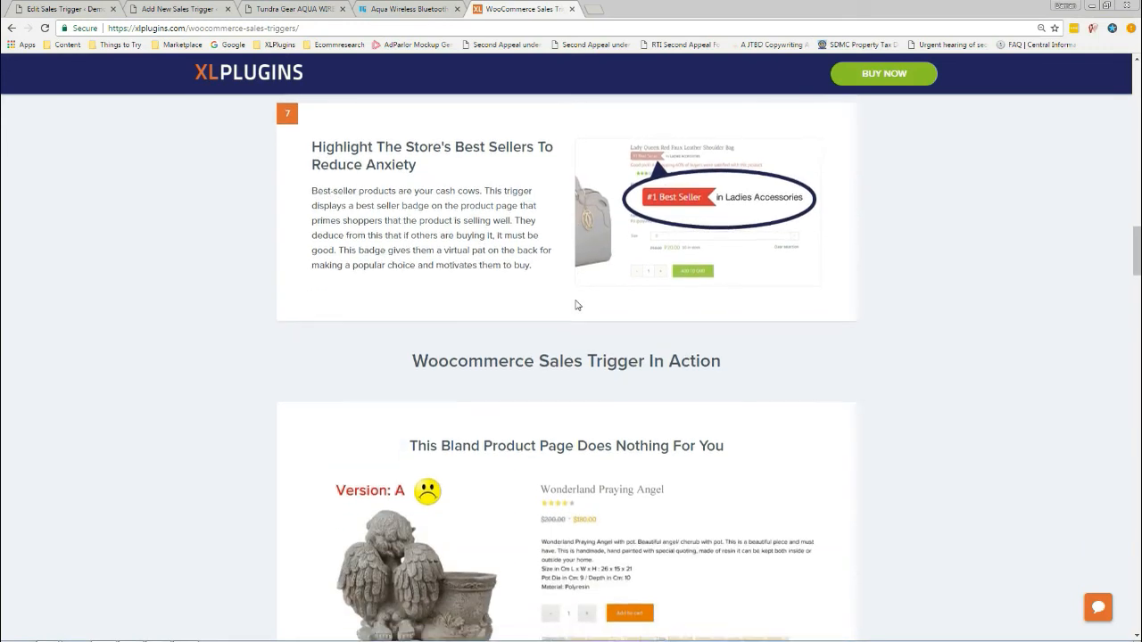
scroll(576, 302, "down", 5)
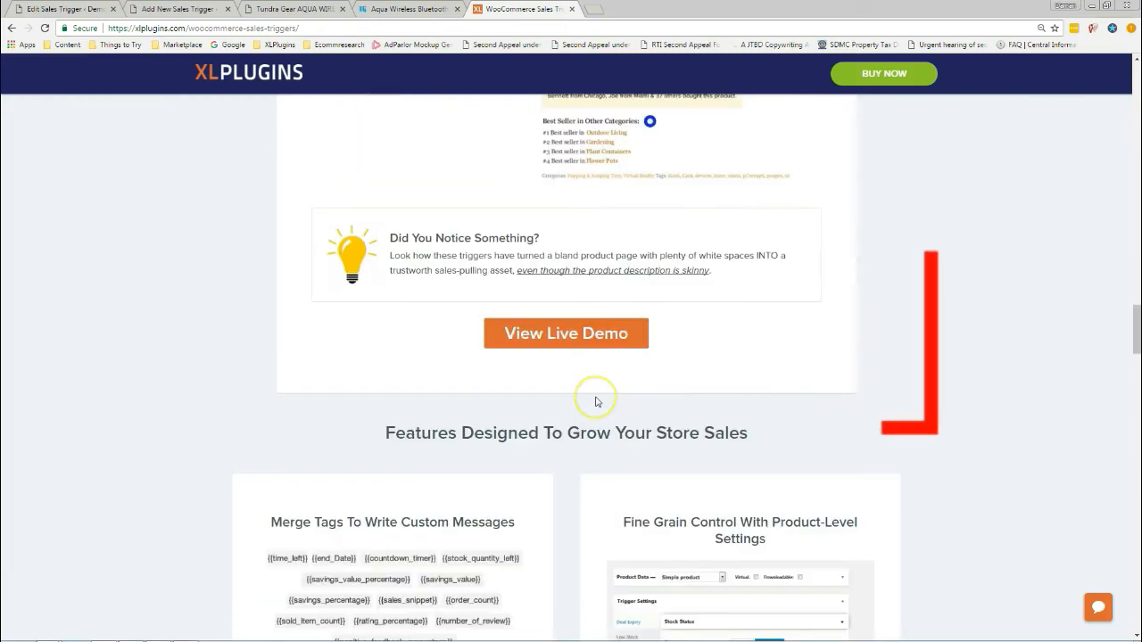
scroll(597, 401, "up", 5)
scroll(596, 402, "up", 2)
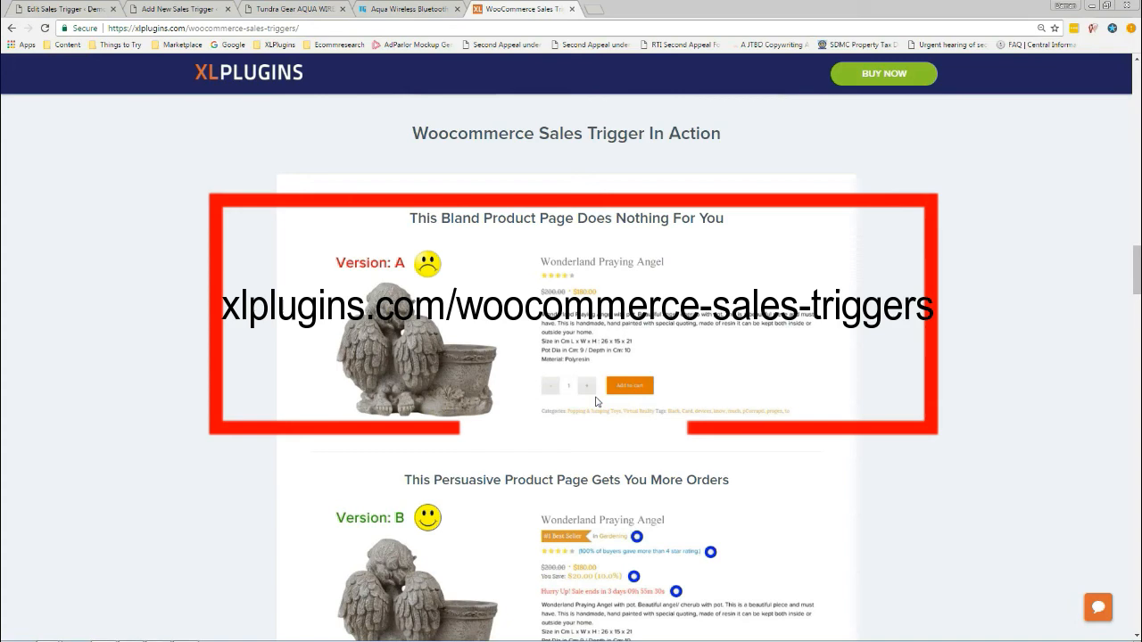
scroll(597, 401, "down", 10)
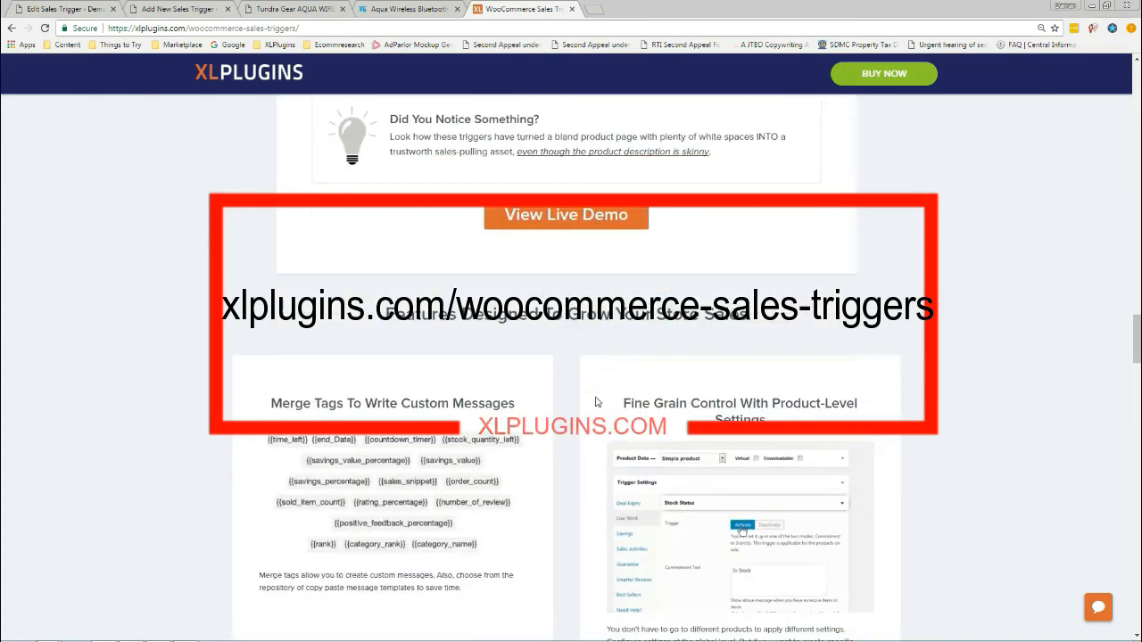
scroll(596, 402, "down", 12)
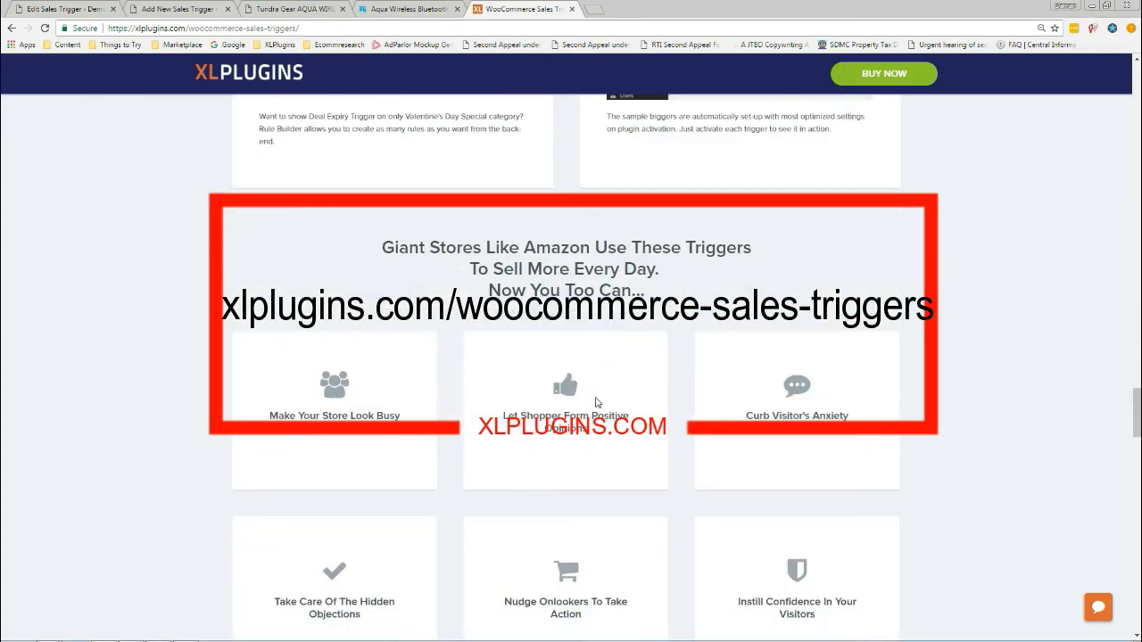
scroll(597, 402, "up", 7)
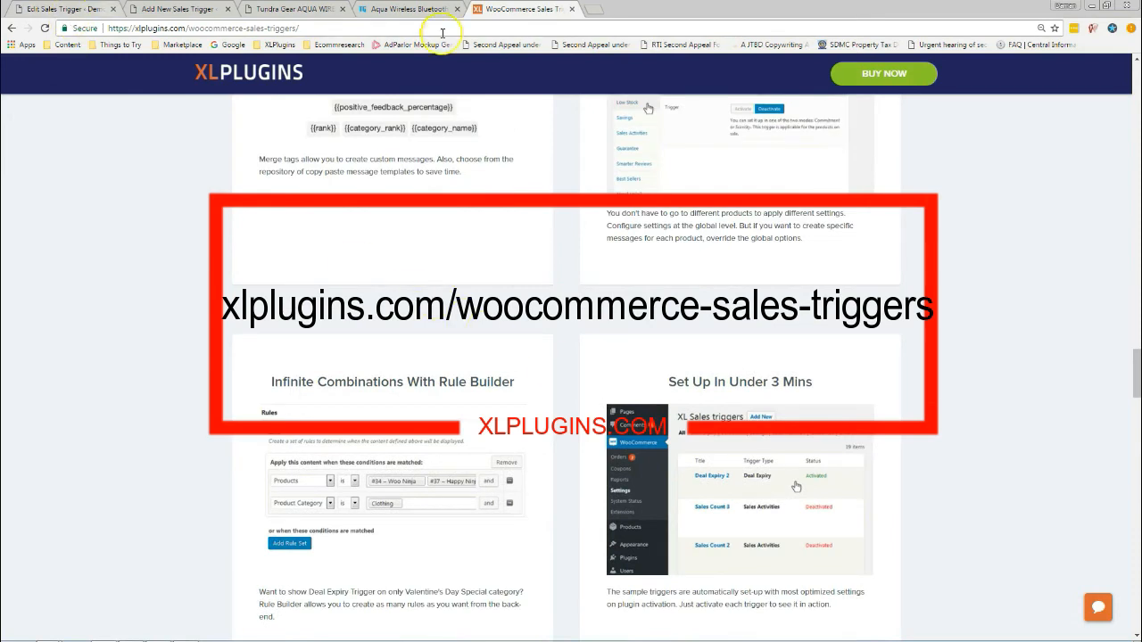
scroll(514, 325, "up", 3)
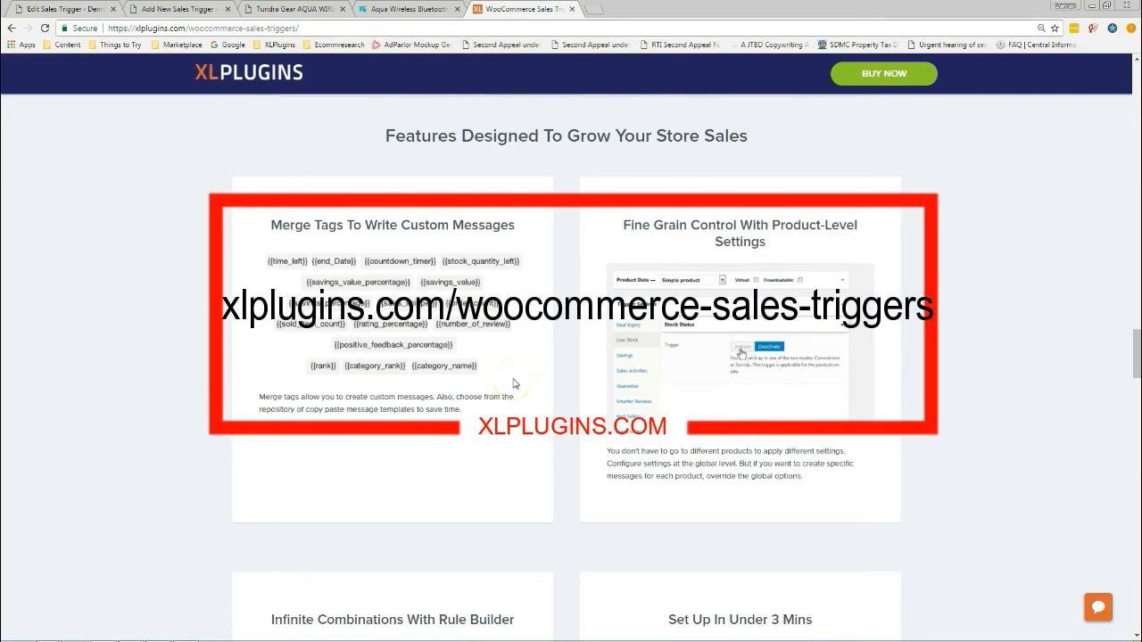